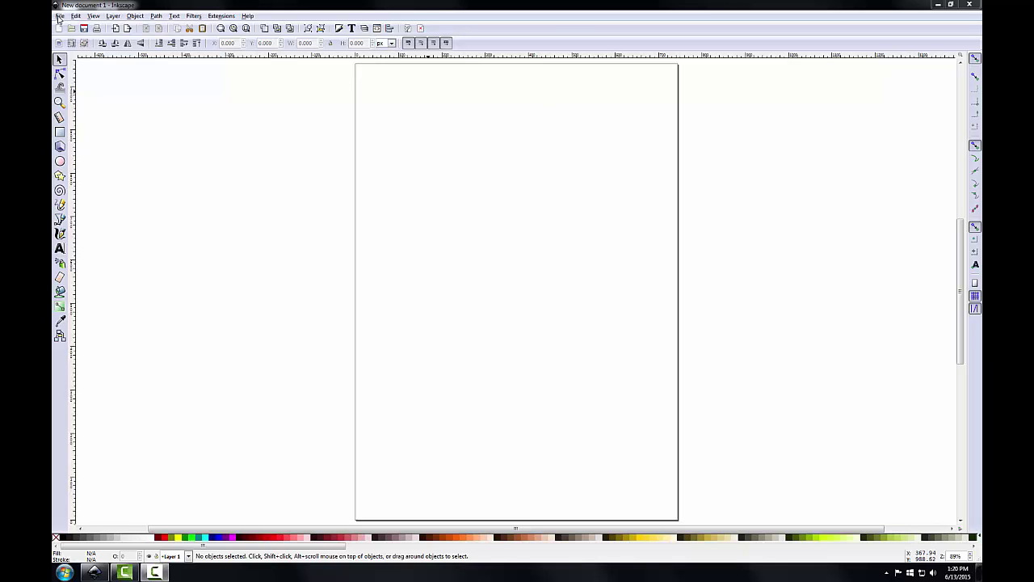
# Open Document Properties and look at the page background colour picker without changing it
pyautogui.click(58, 16)
pyautogui.click(107, 174)
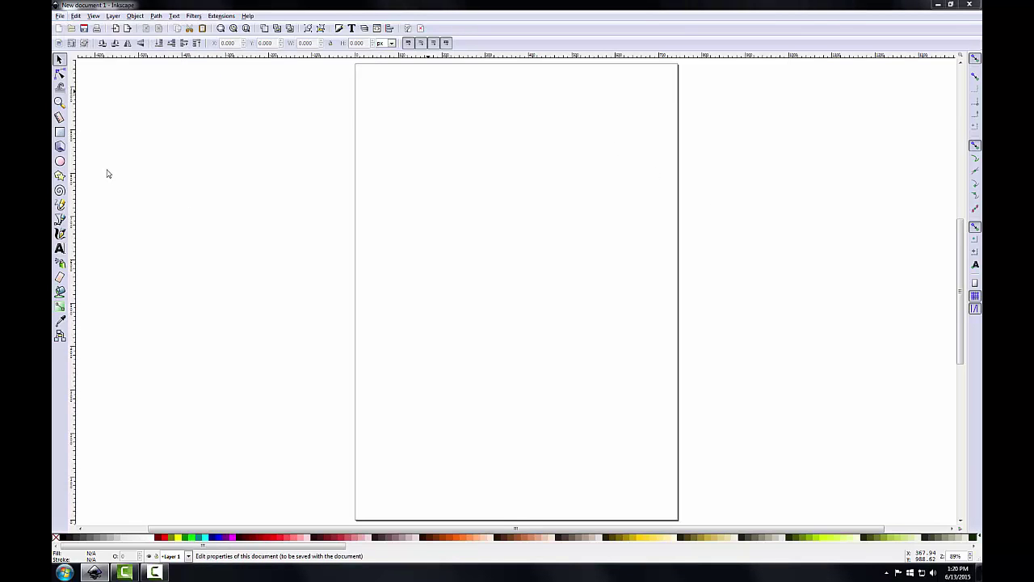
pyautogui.moveTo(144, 15); pyautogui.dragTo(345, 152)
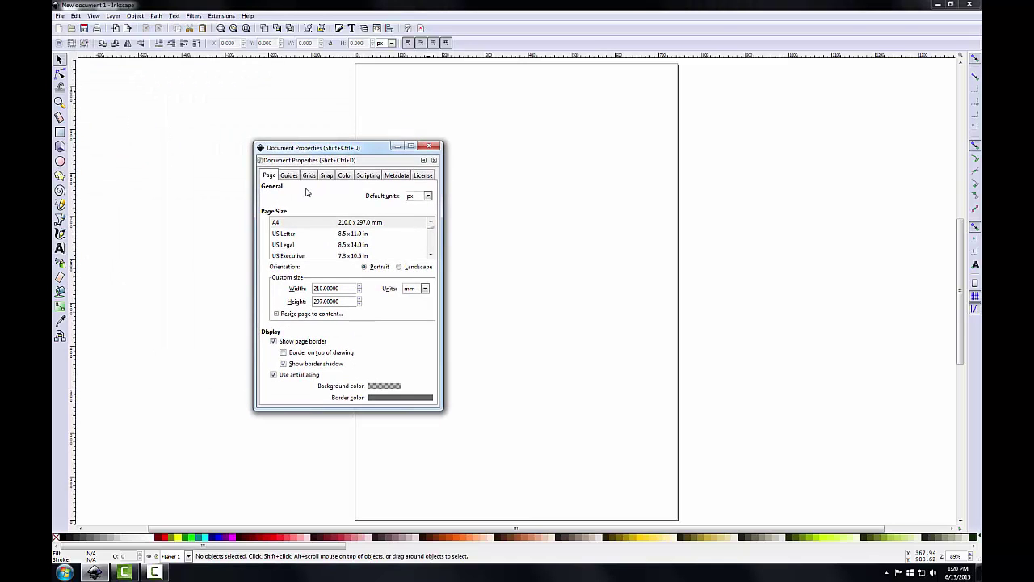
pyautogui.click(382, 386)
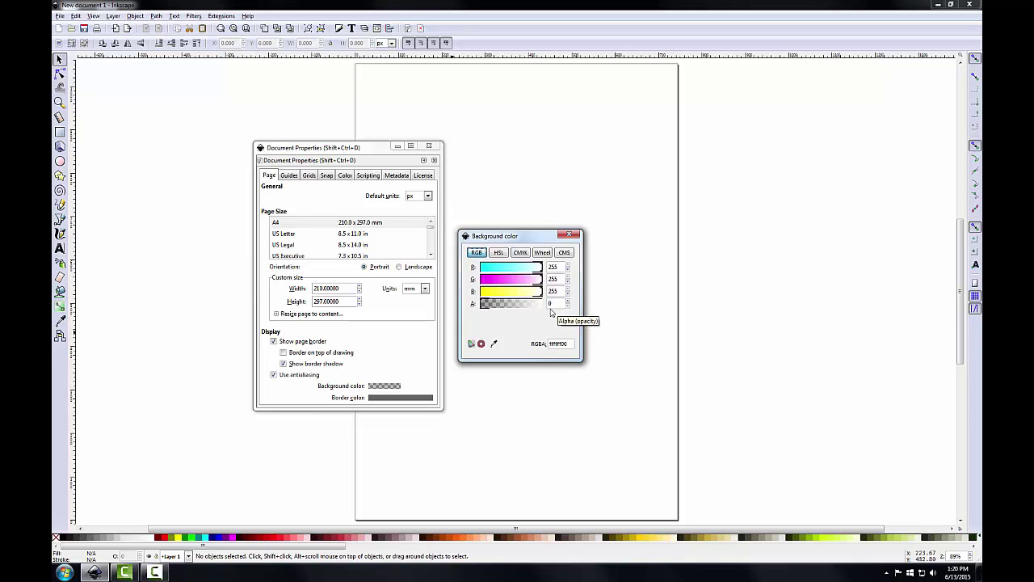
pyautogui.click(568, 236)
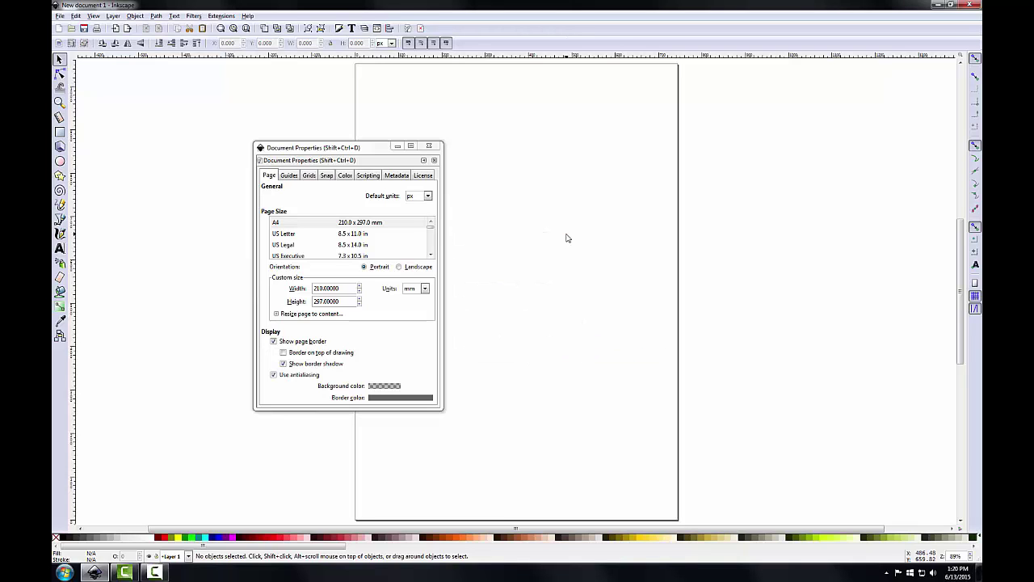
# Set the page to US Letter in landscape orientation with the border shadow turned off
pyautogui.click(286, 238)
pyautogui.click(285, 233)
pyautogui.press('Tab')
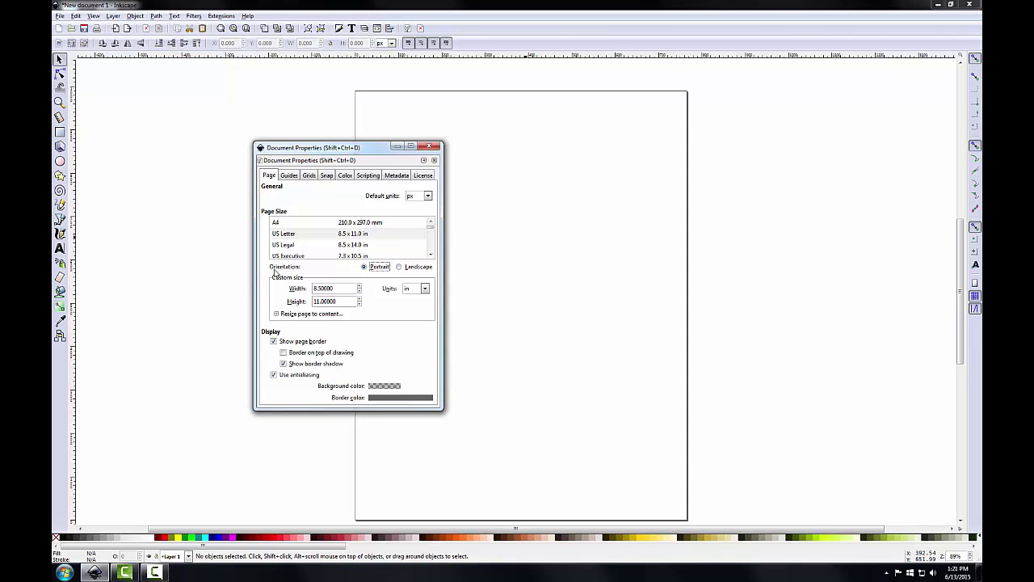
pyautogui.click(399, 267)
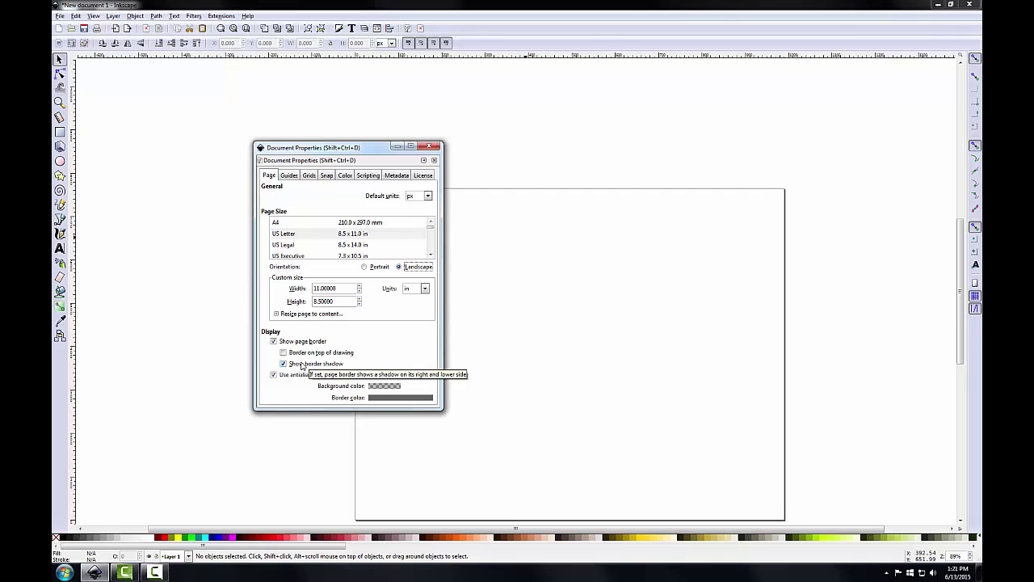
pyautogui.click(284, 364)
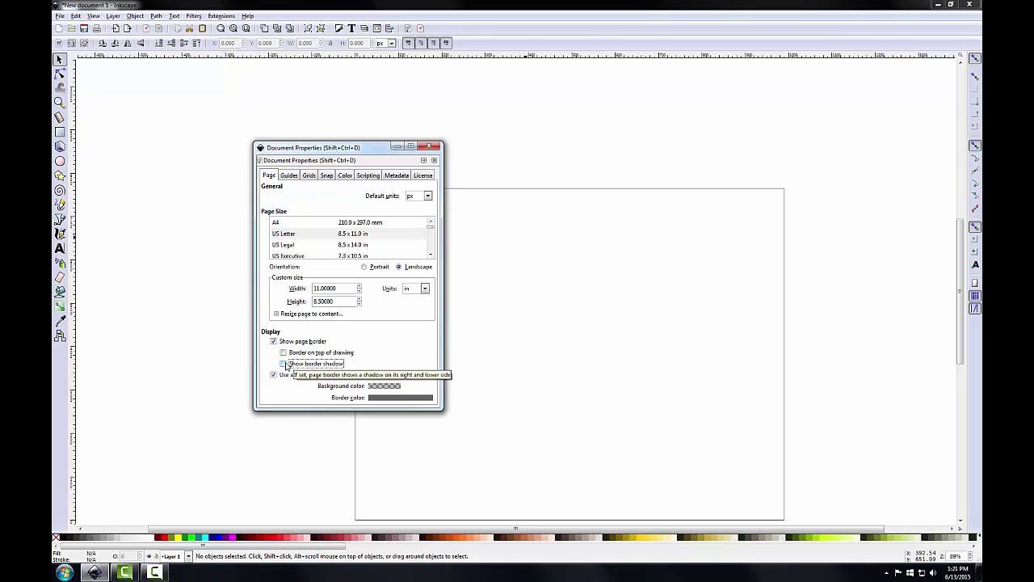
pyautogui.click(424, 147)
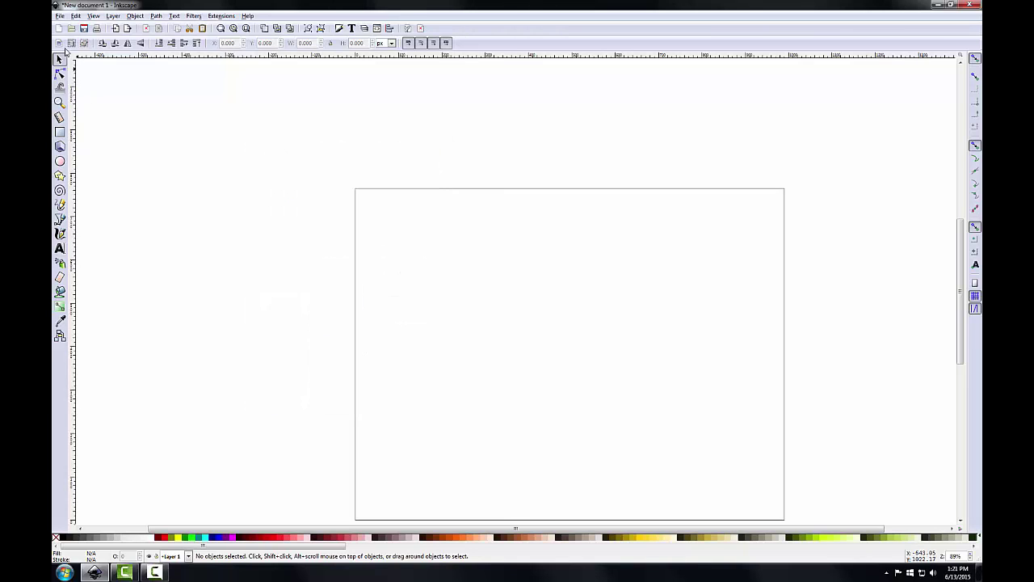
# Start an import and browse the file chooser to the C: drive
pyautogui.click(59, 16)
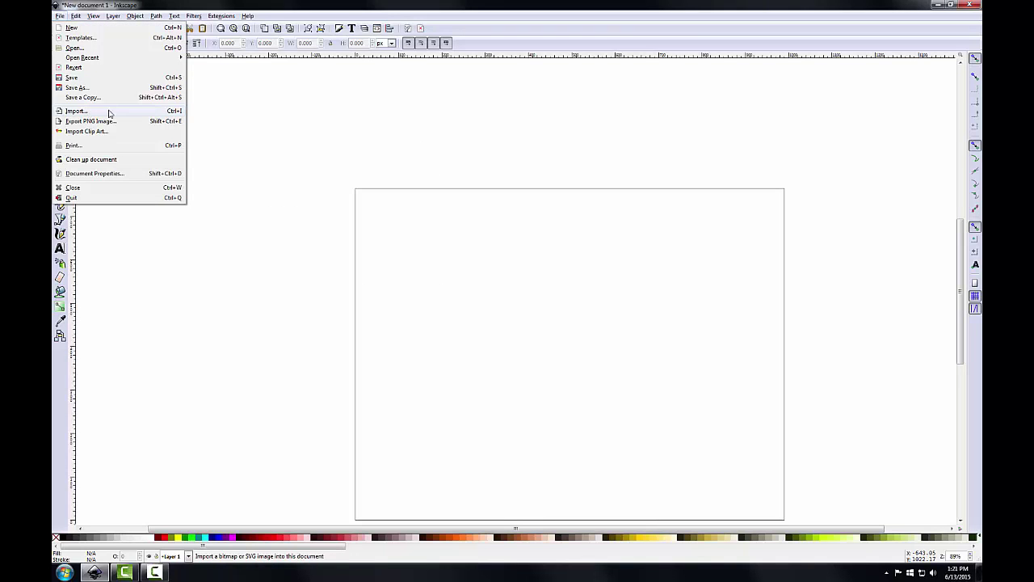
pyautogui.click(243, 108)
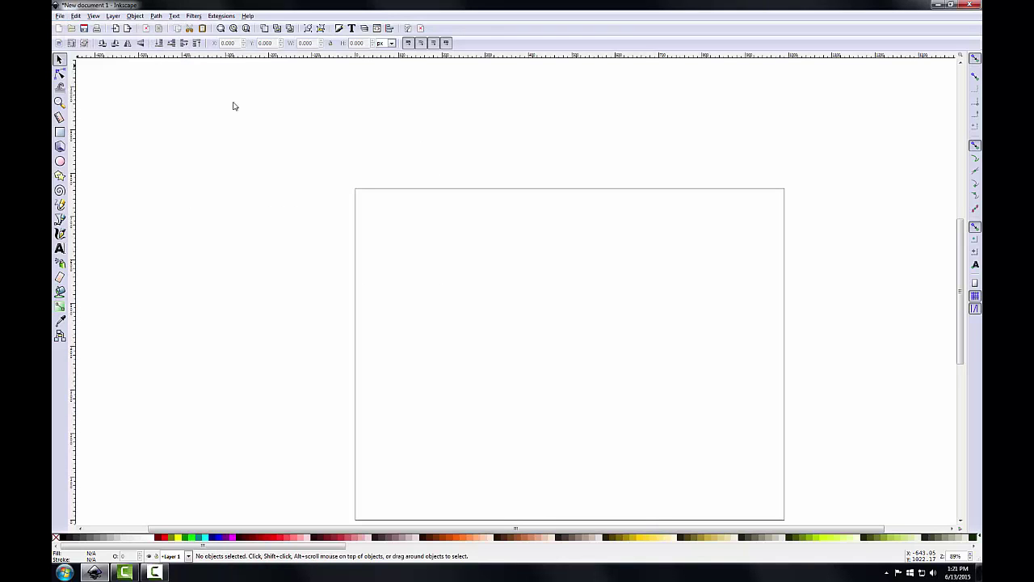
pyautogui.click(115, 28)
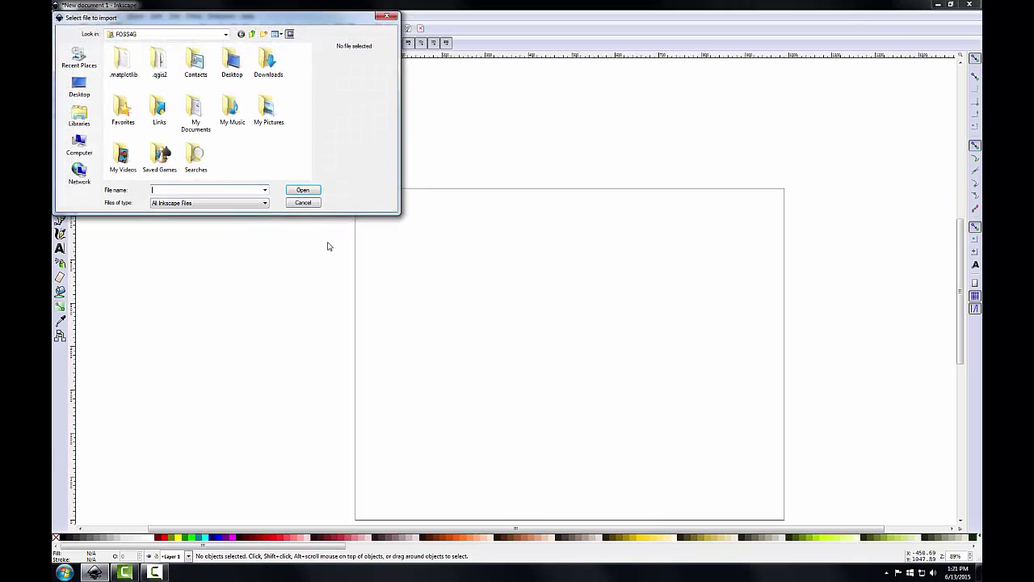
pyautogui.moveTo(231, 22); pyautogui.dragTo(427, 179)
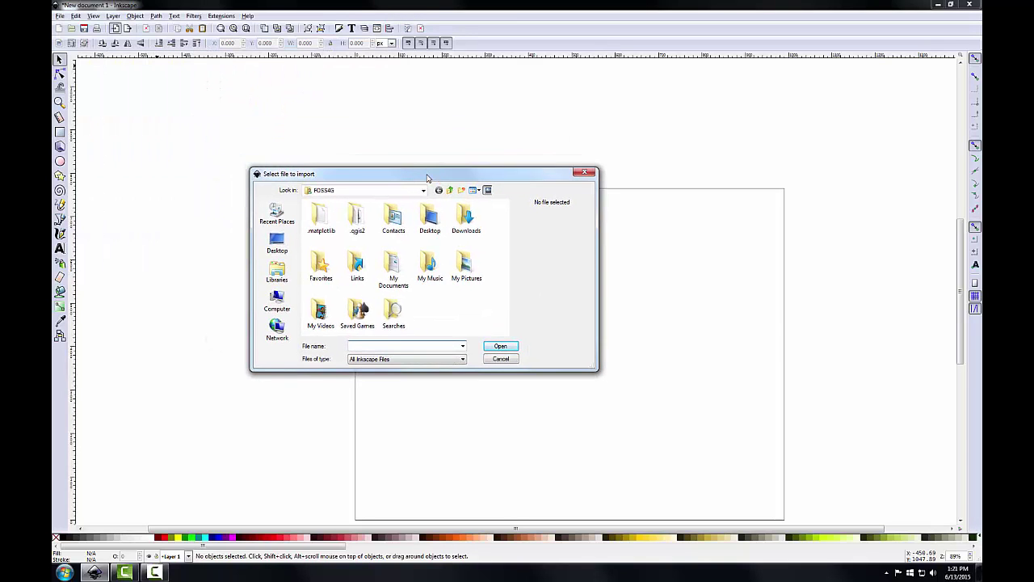
pyautogui.click(284, 303)
pyautogui.doubleClick(338, 214)
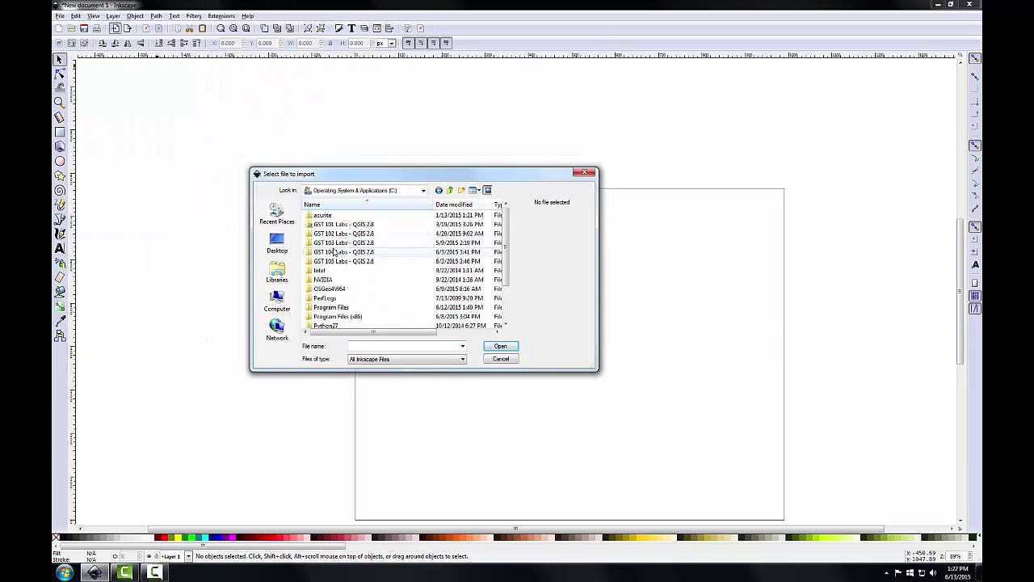
# Import Lower48States.pdf from GST 104 Labs\Lab 3\Lab 3 Data with default PDF settings
pyautogui.doubleClick(334, 251)
pyautogui.doubleClick(323, 234)
pyautogui.doubleClick(326, 215)
pyautogui.click(326, 234)
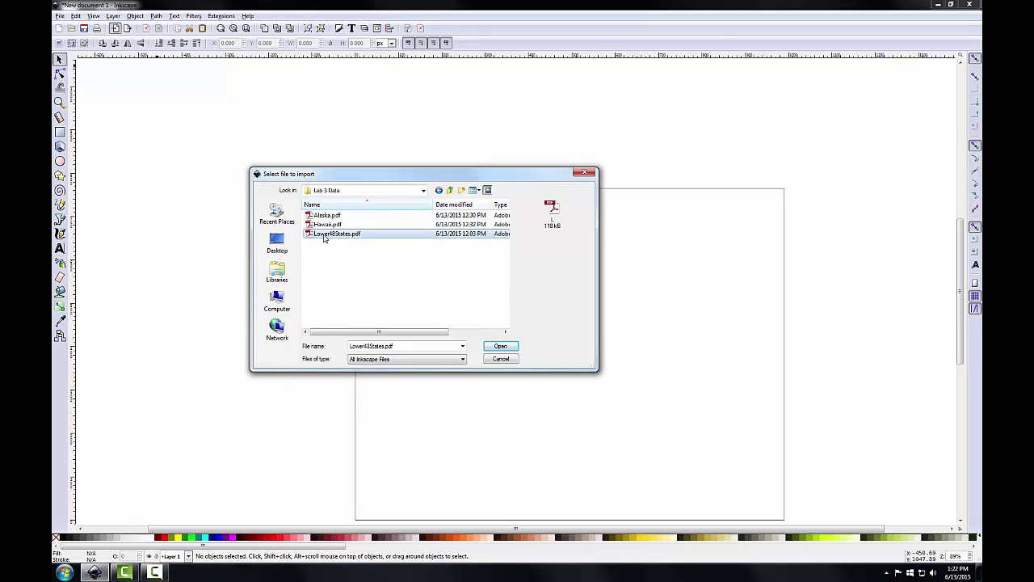
pyautogui.click(495, 347)
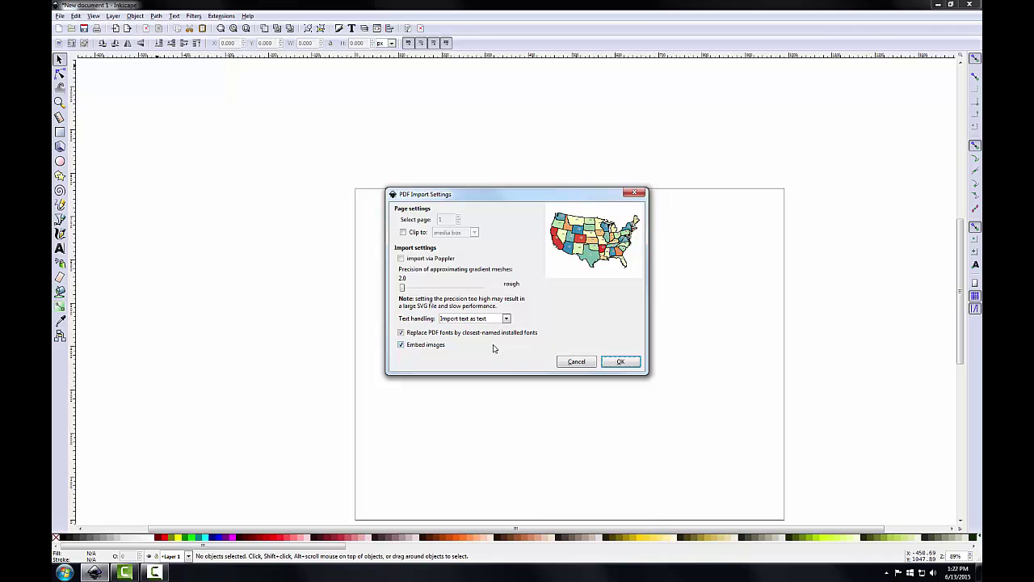
pyautogui.click(619, 362)
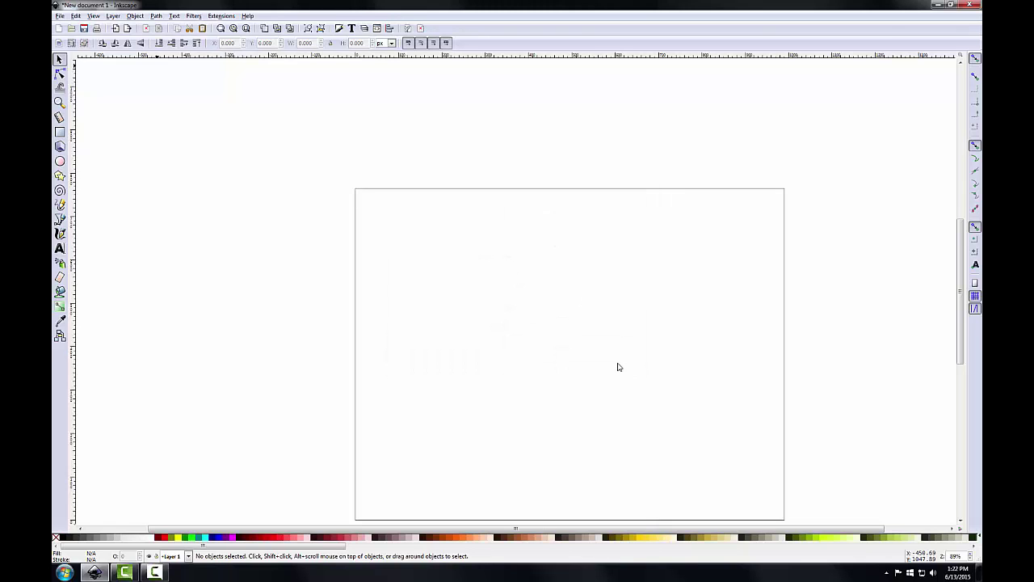
# Fit the page in view, shift the map left to centre it, and show the Layers panel
pyautogui.click(247, 29)
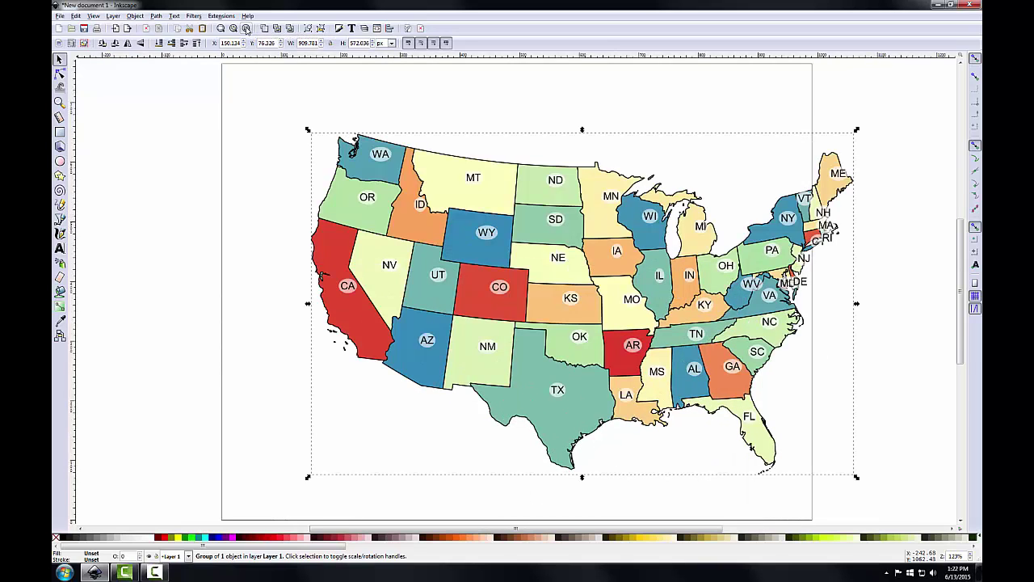
pyautogui.moveTo(456, 261); pyautogui.dragTo(408, 251)
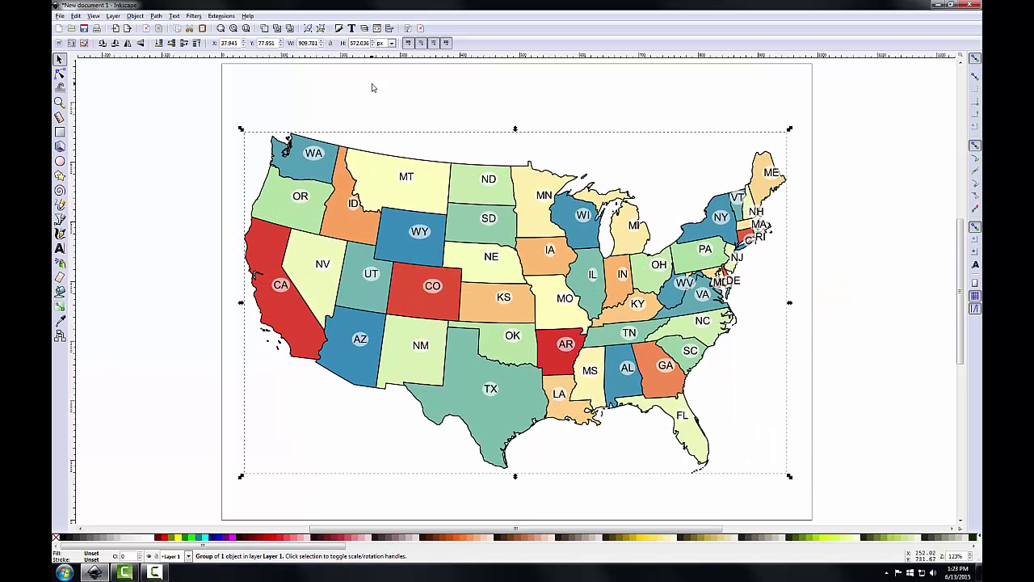
pyautogui.hotkey('shift', 'ctrl', 'l')
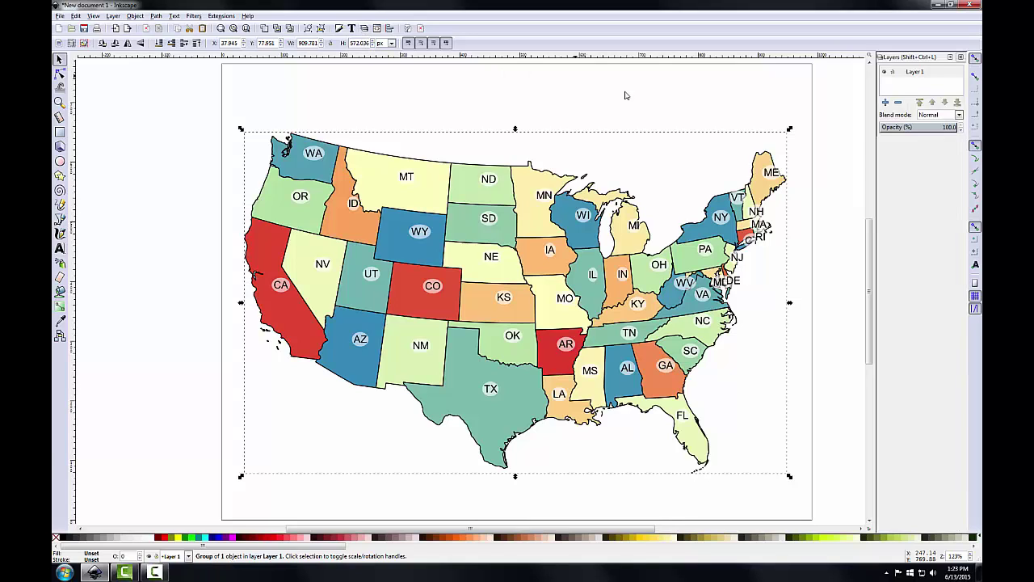
# Toggle Layer 1's visibility off and on twice to check what it holds
pyautogui.click(886, 74)
pyautogui.click(887, 74)
pyautogui.click(887, 75)
pyautogui.click(887, 74)
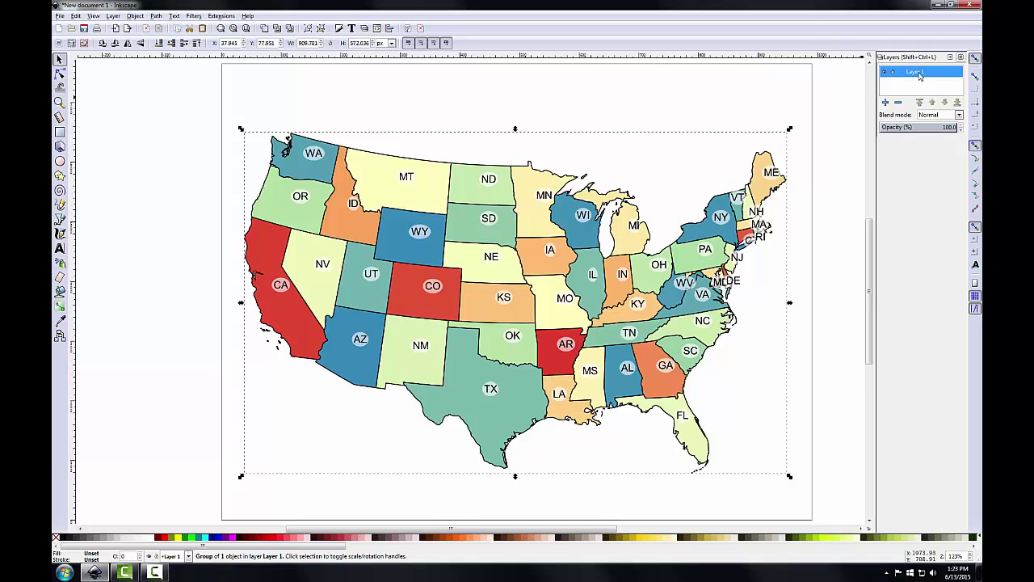
# Rename Layer 1 to 'Lower 48', then lock and unlock it again
pyautogui.doubleClick(918, 73)
pyautogui.write('Lower 48')
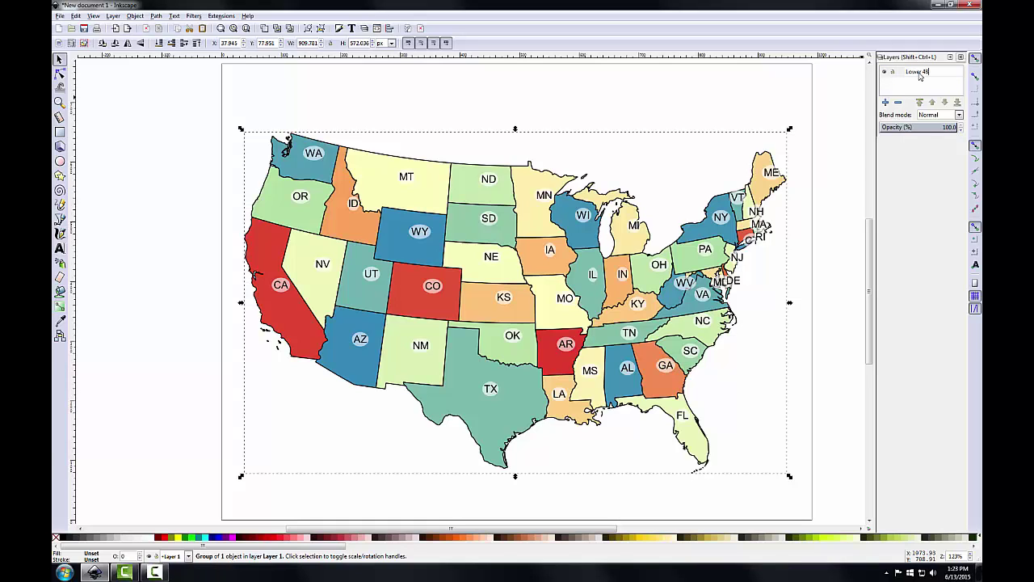
pyautogui.press('Return')
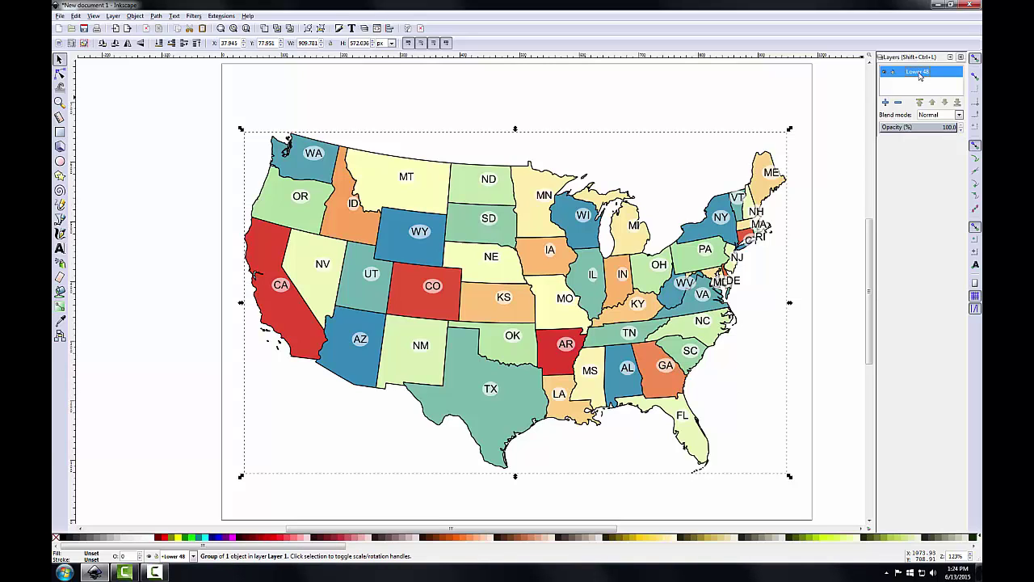
pyautogui.click(893, 72)
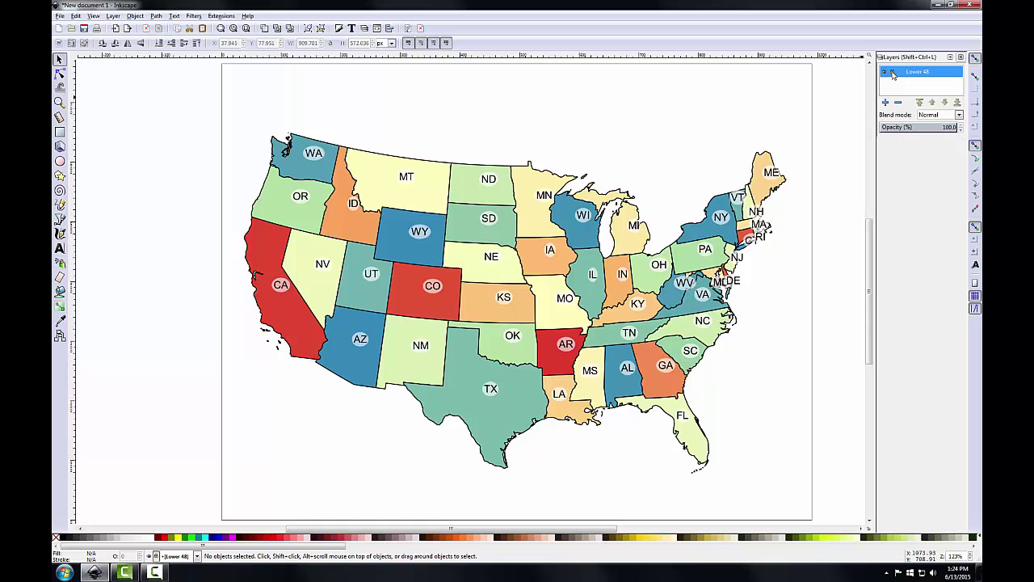
pyautogui.click(893, 72)
# Add a layer named 'Hawaii' above the current one and select it as current
pyautogui.click(886, 102)
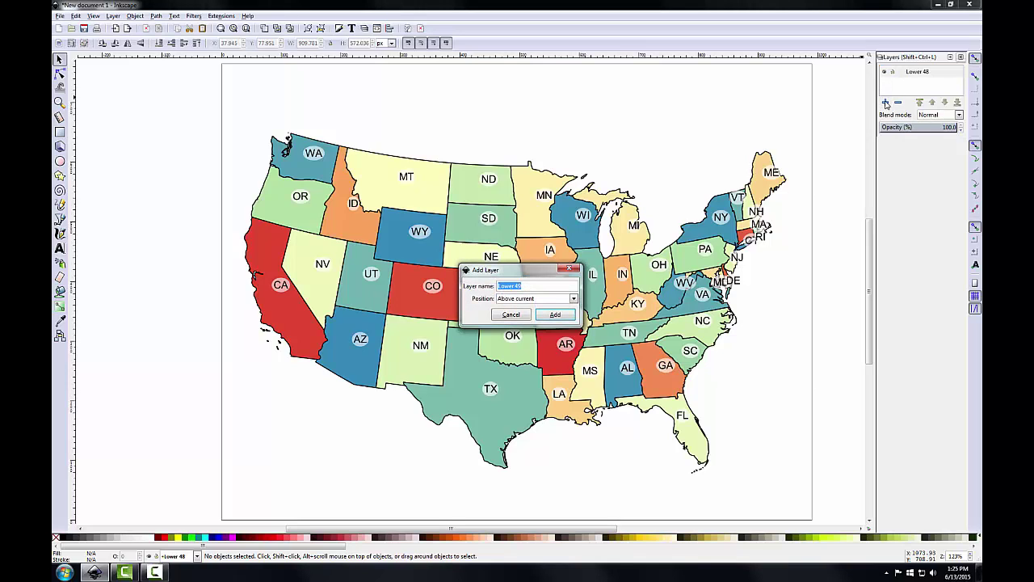
pyautogui.write('Hawaii')
pyautogui.click(556, 316)
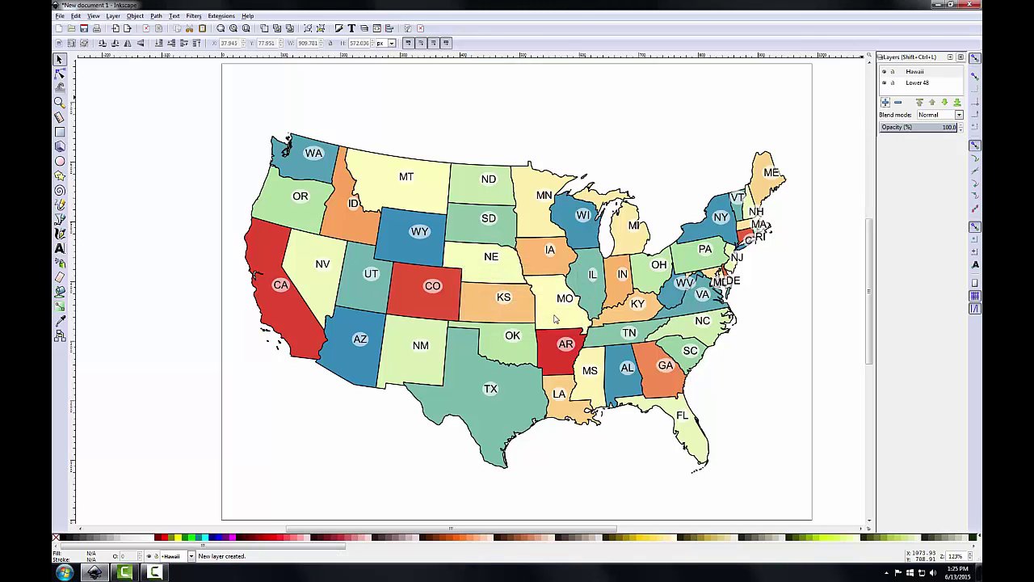
pyautogui.click(918, 76)
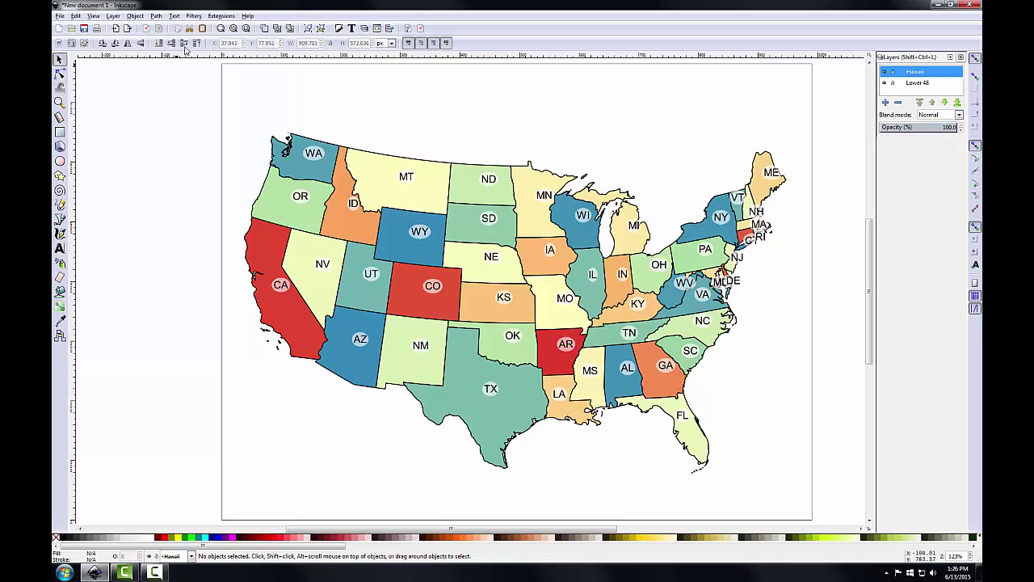
# Import Hawaii.pdf onto the Hawaii layer, accepting the default PDF import settings
pyautogui.click(115, 28)
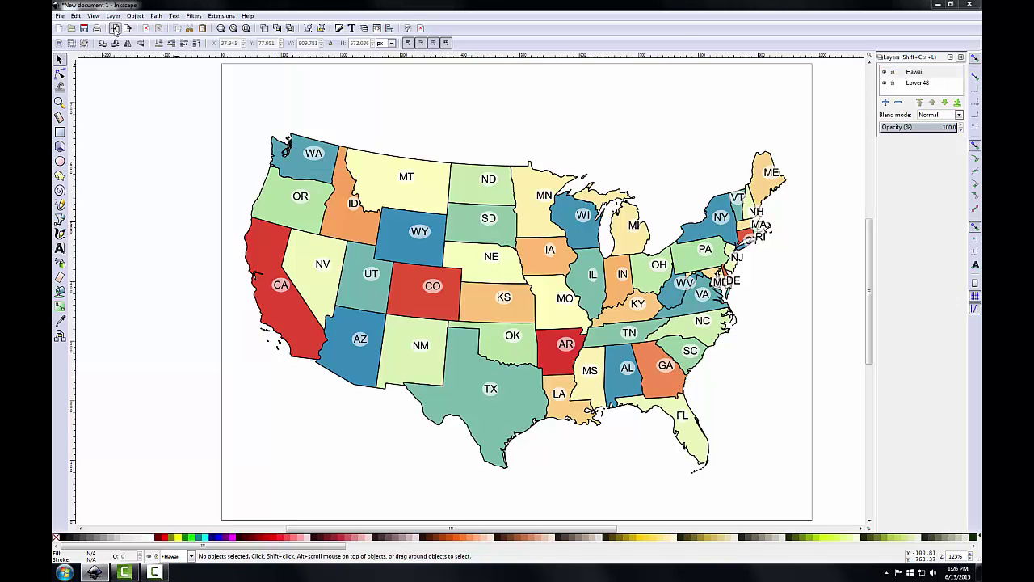
pyautogui.click(327, 225)
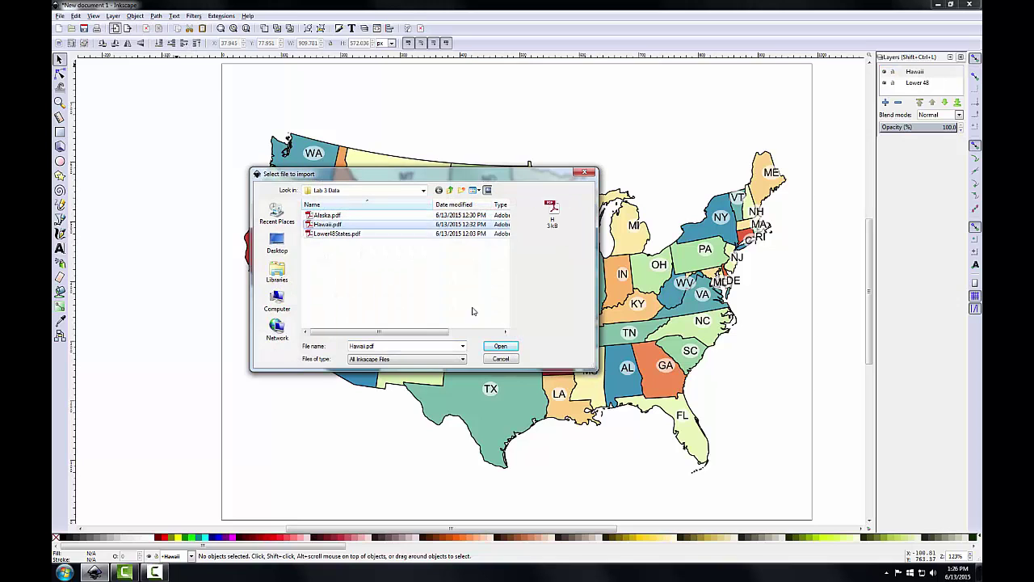
pyautogui.click(501, 347)
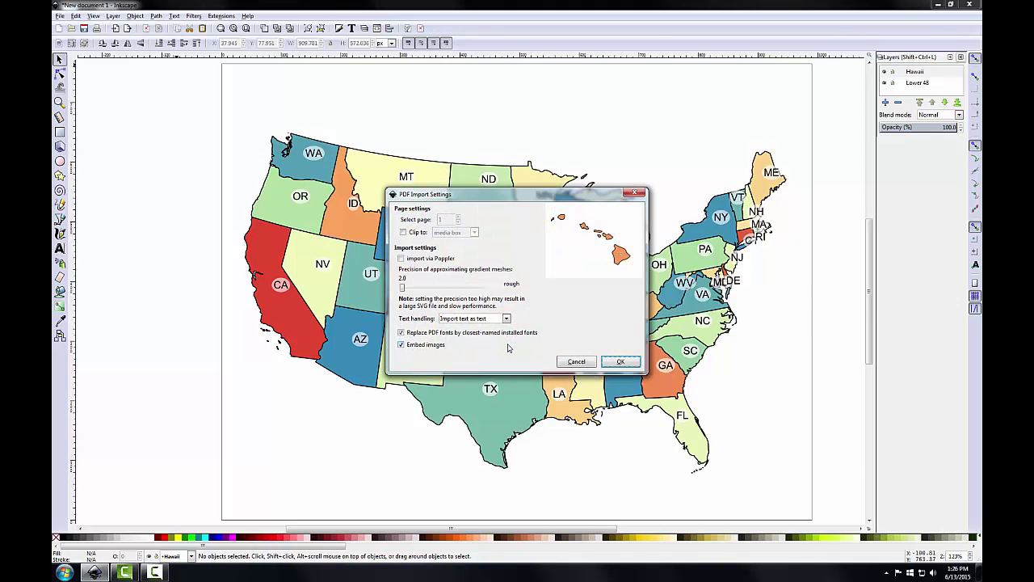
pyautogui.click(615, 362)
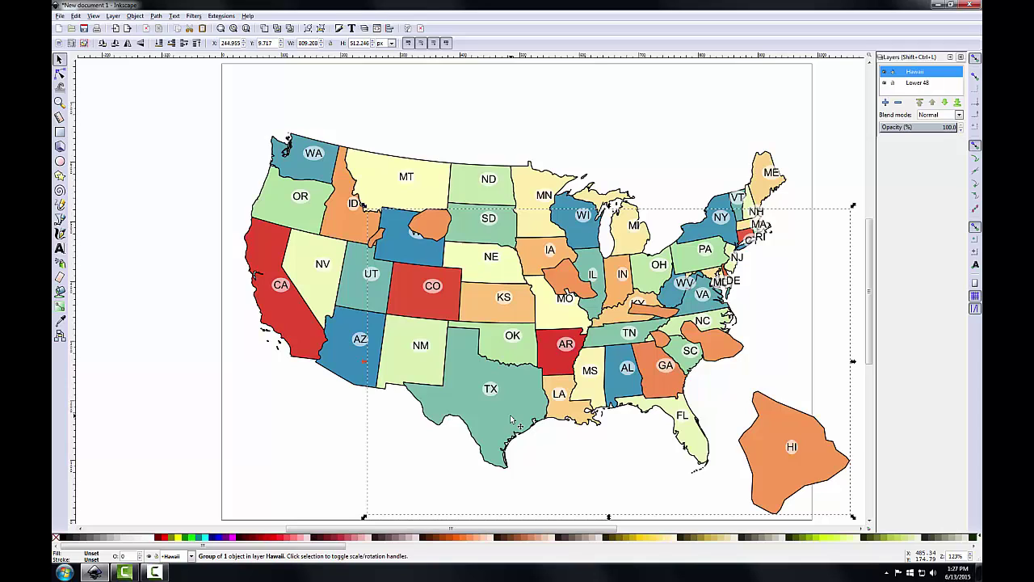
# Scale the Hawaii islands down and move them below Texas and California, then deselect
pyautogui.click(60, 61)
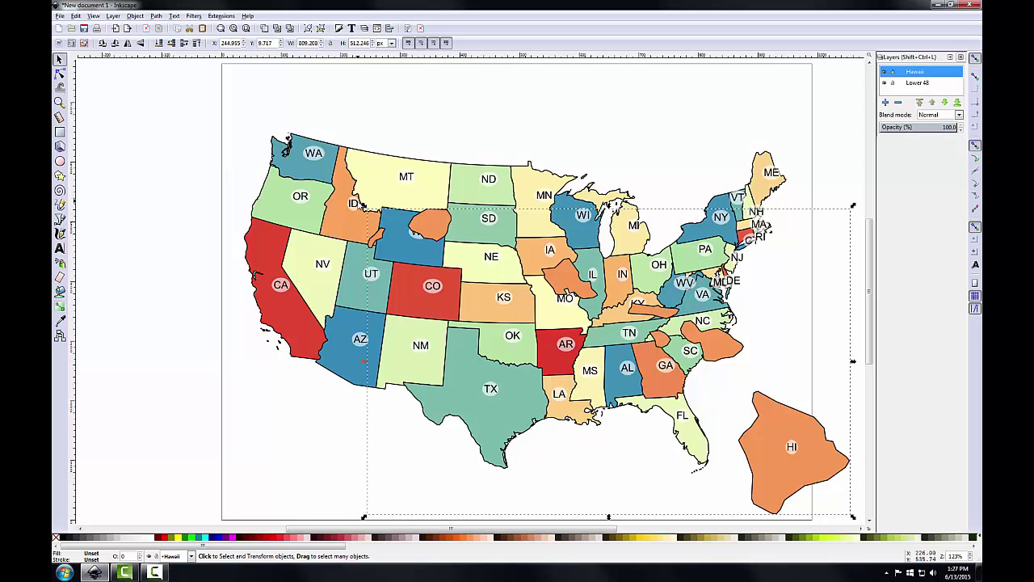
pyautogui.moveTo(364, 207); pyautogui.dragTo(675, 400)
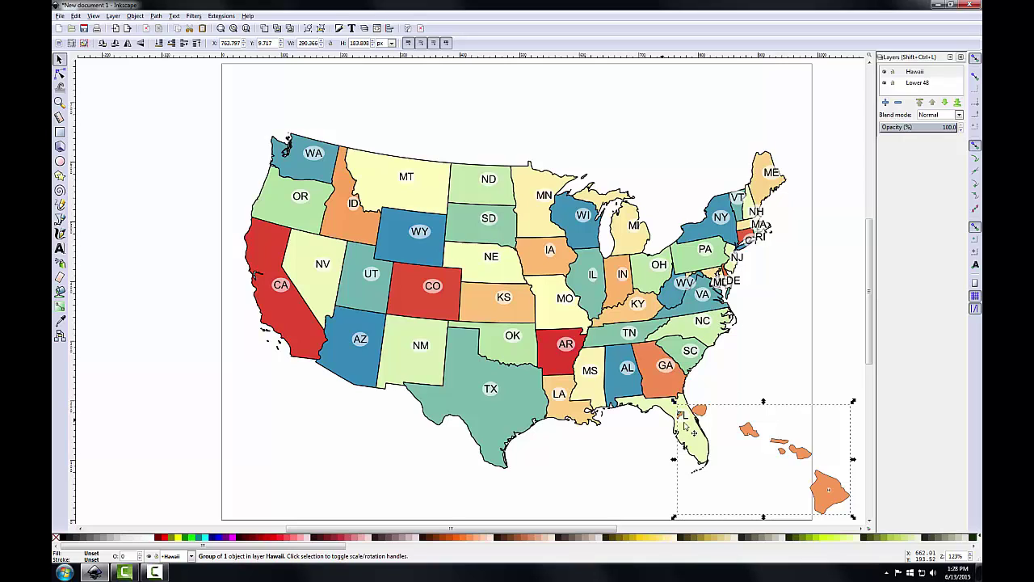
pyautogui.moveTo(781, 452); pyautogui.dragTo(384, 447)
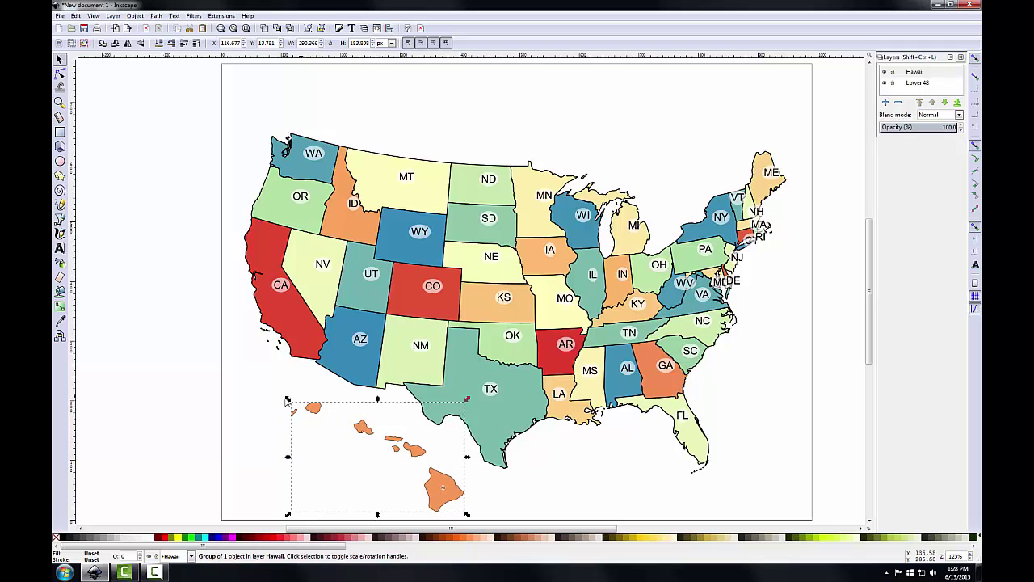
pyautogui.moveTo(289, 399); pyautogui.dragTo(334, 437)
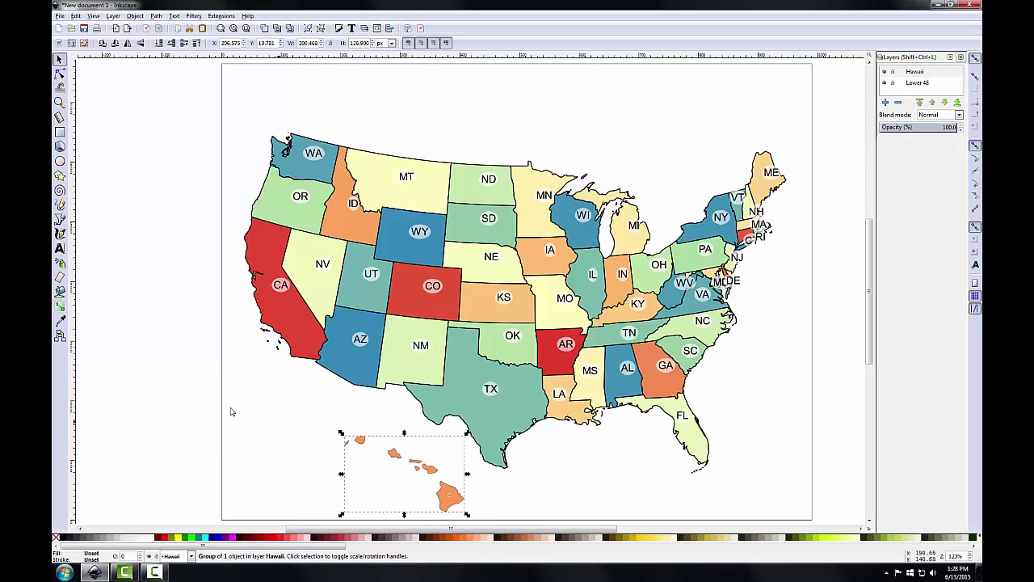
pyautogui.click(168, 383)
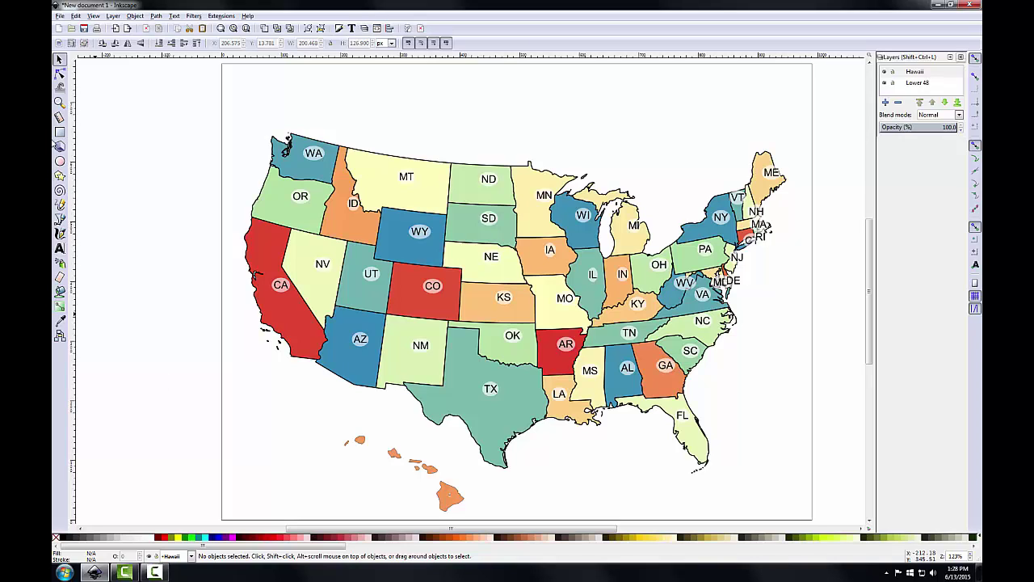
# Save As 'ColorfulMapoftheUSA' SVG in D:\GST 104 Labs - QGIS 2.8\Lab 3\Lab 3 Data
pyautogui.click(59, 16)
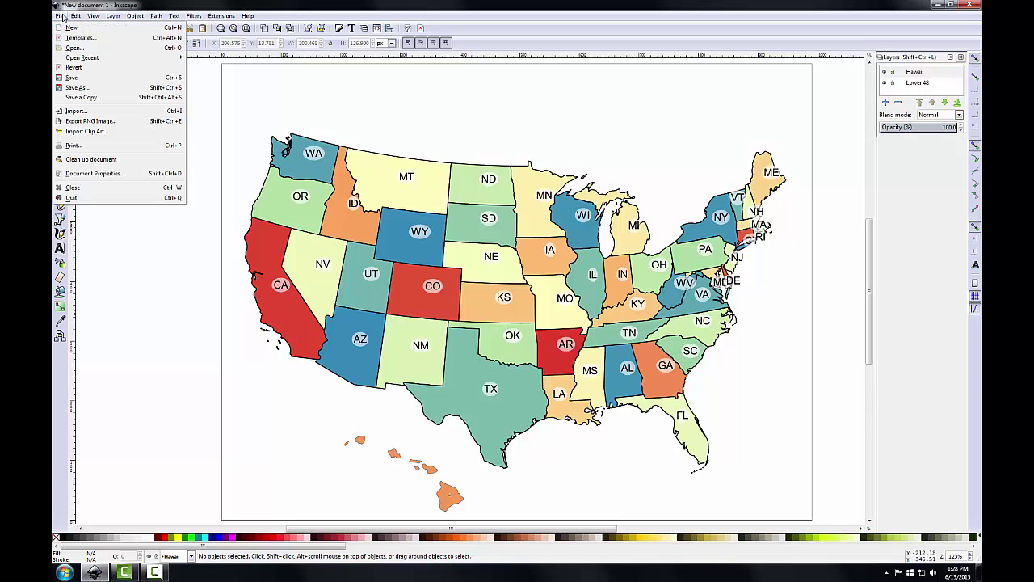
pyautogui.click(87, 87)
pyautogui.click(399, 191)
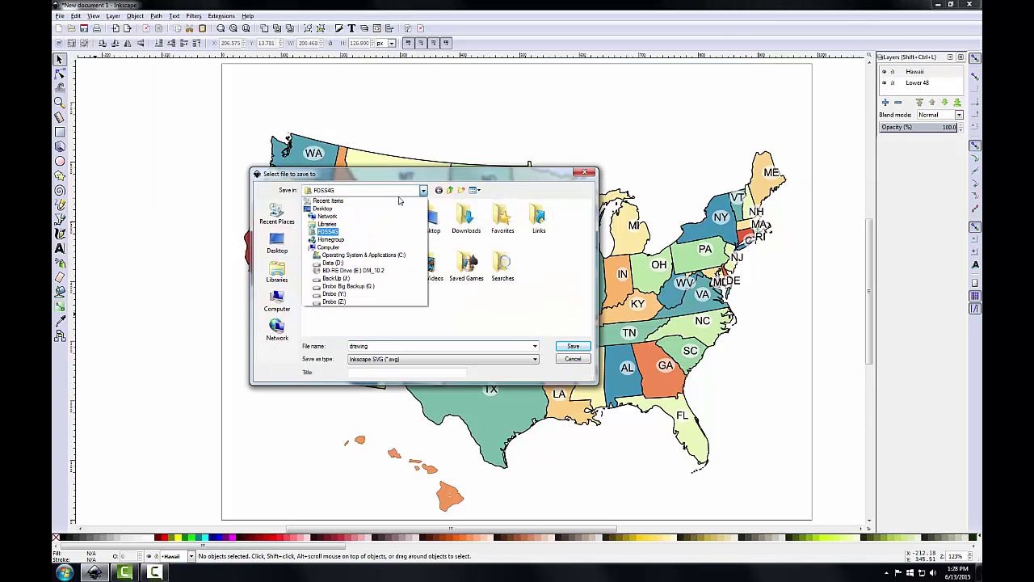
pyautogui.click(334, 262)
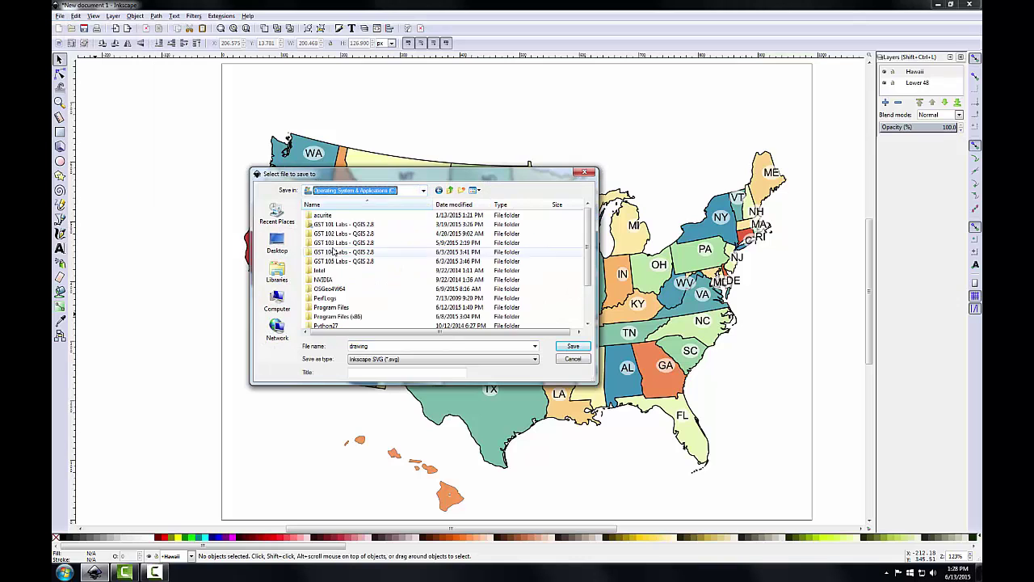
pyautogui.doubleClick(327, 257)
pyautogui.doubleClick(321, 233)
pyautogui.doubleClick(324, 215)
pyautogui.doubleClick(356, 346)
pyautogui.write('ColorfulMapoftheUSA')
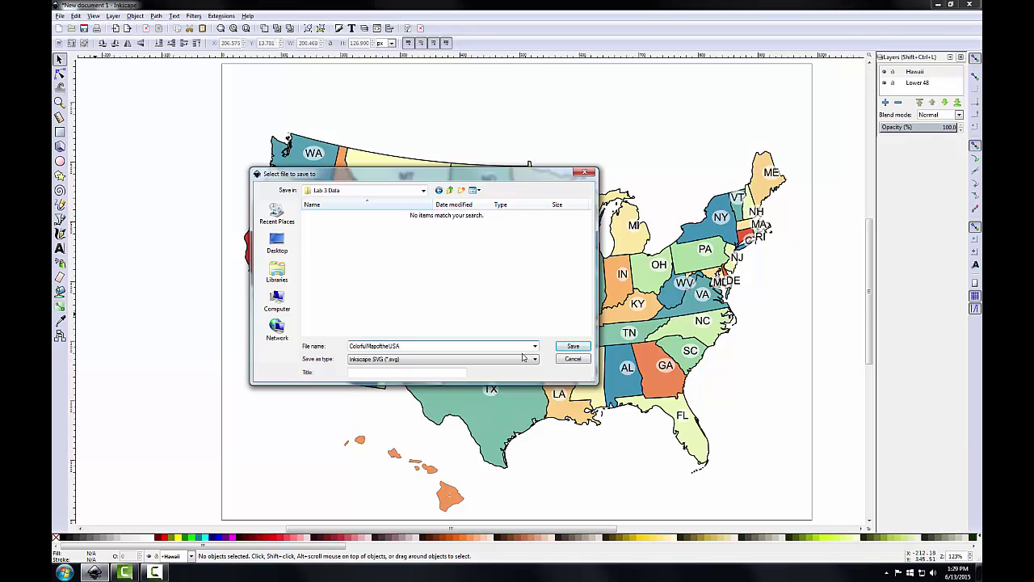
pyautogui.click(573, 346)
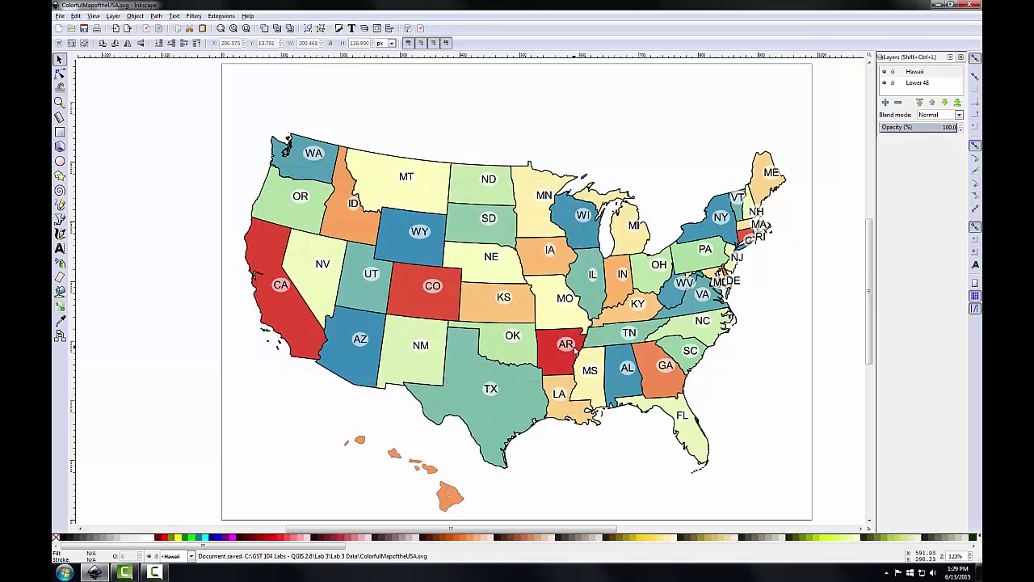